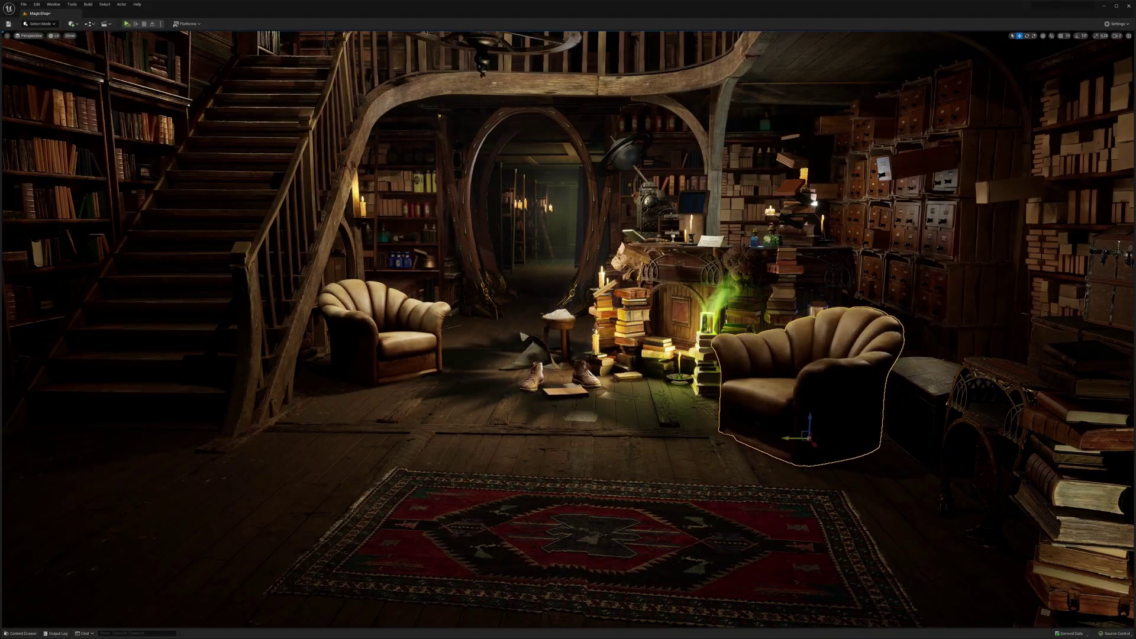
- Focus the view on the selected armchair and switch to the scale tool
key("f")
key("r")
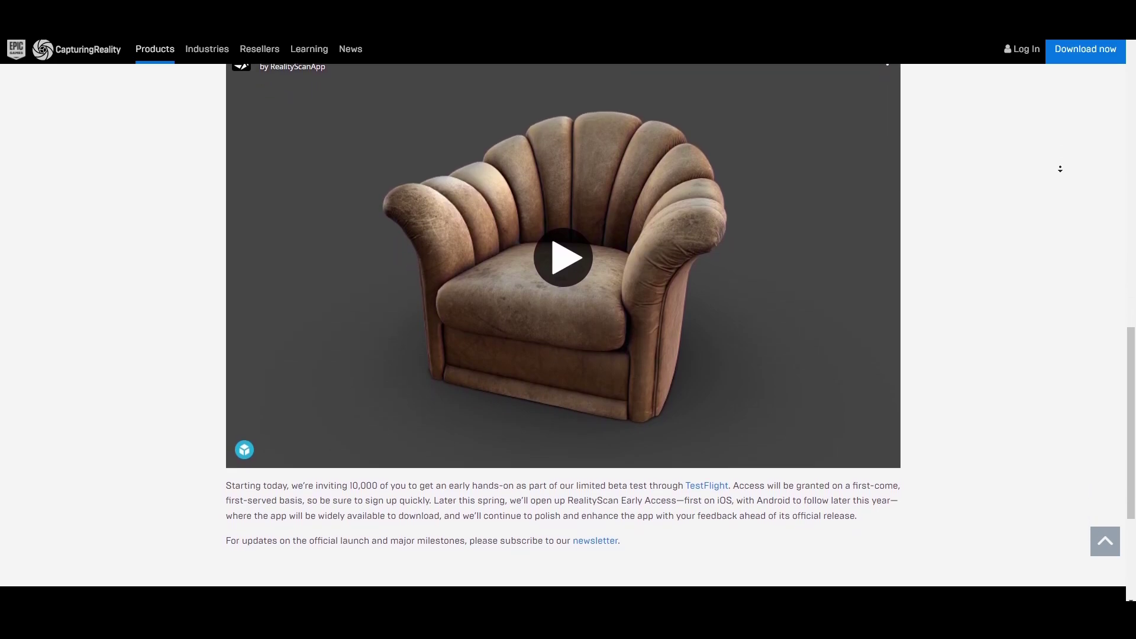
- Autoscroll past the Armchair Sketchfab embed to the TestFlight beta paragraph
middle_click(1062, 171)
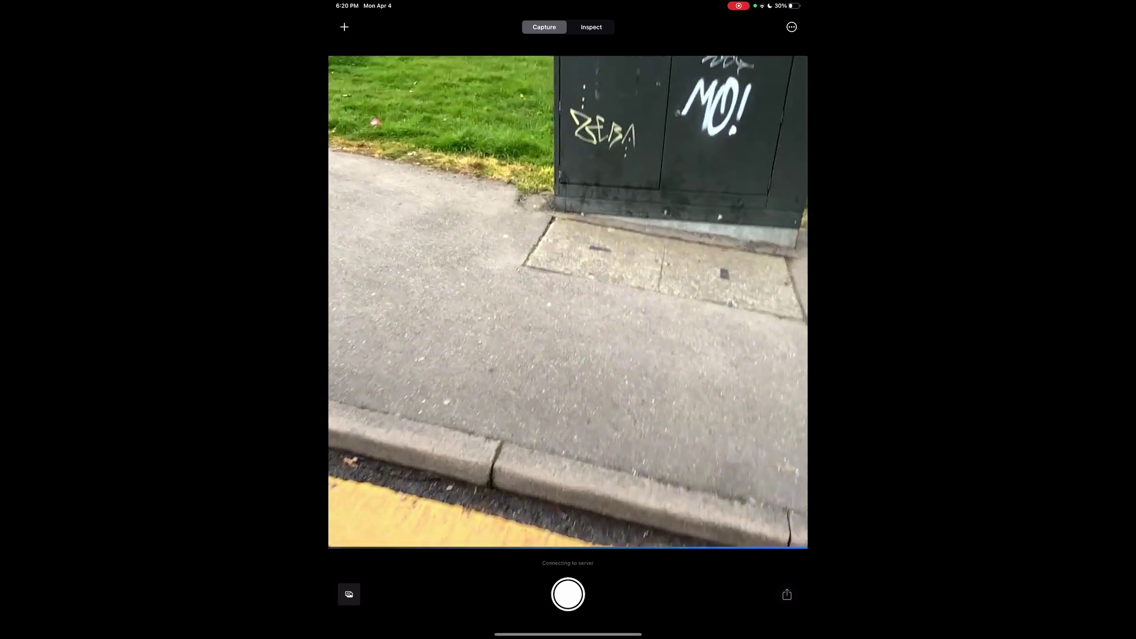
- Take the first photo of the utility box and start automatic capture
left_click(568, 594)
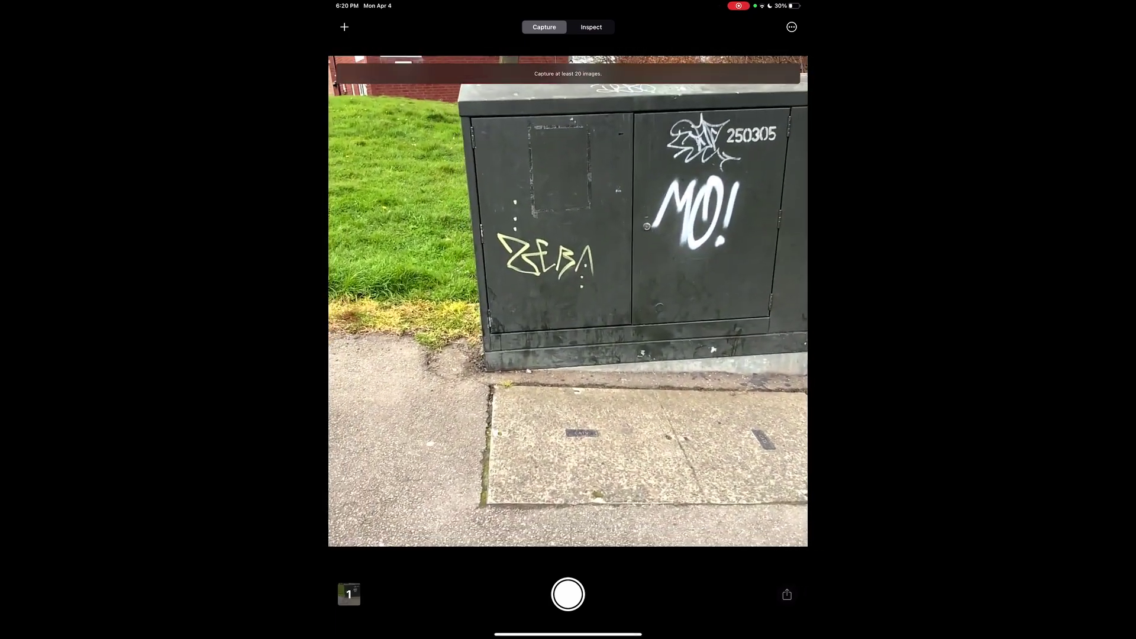
left_click(568, 594)
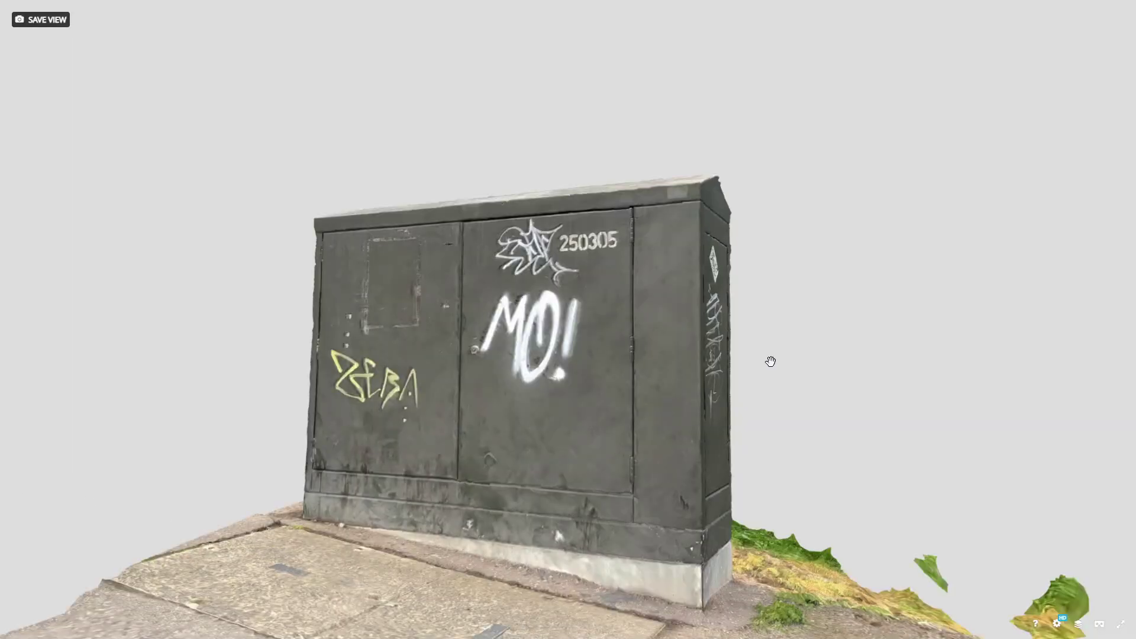
left_click_drag(974, 393, 630, 360)
left_click_drag(732, 362, 821, 360)
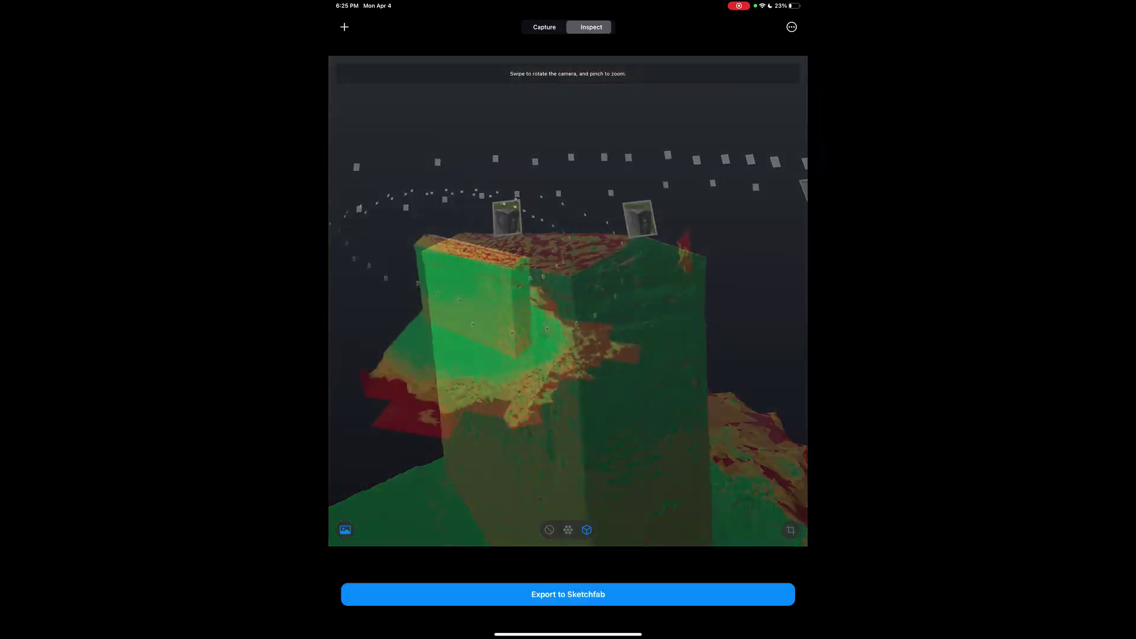
- Export the utility box scan to Sketchfab, confirming the cloud-processing alert
left_click(568, 594)
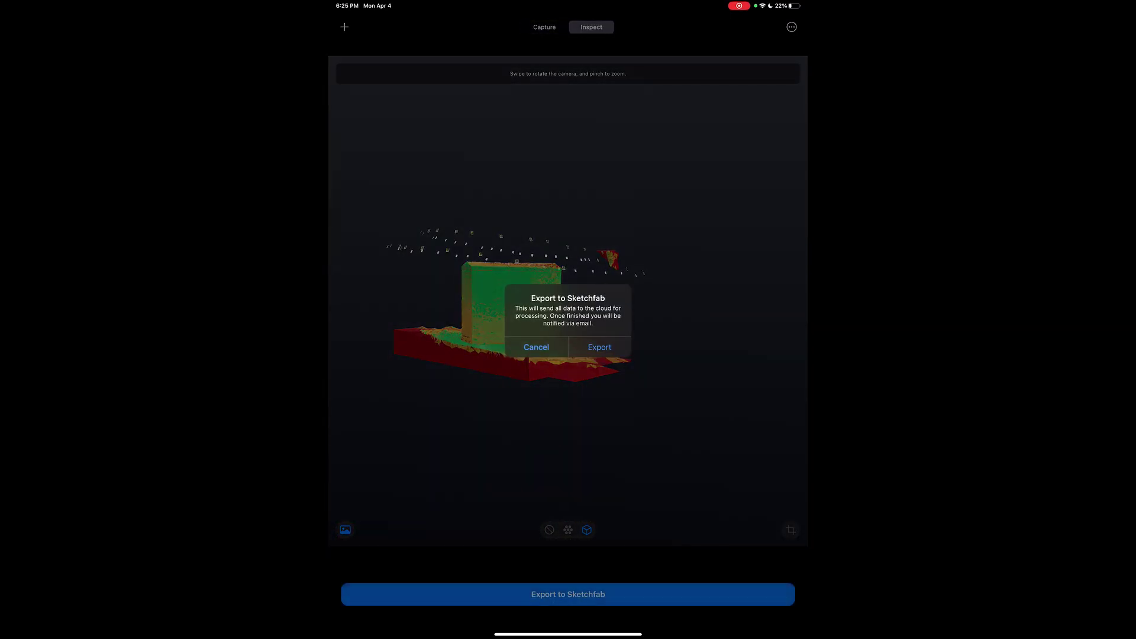
left_click(600, 347)
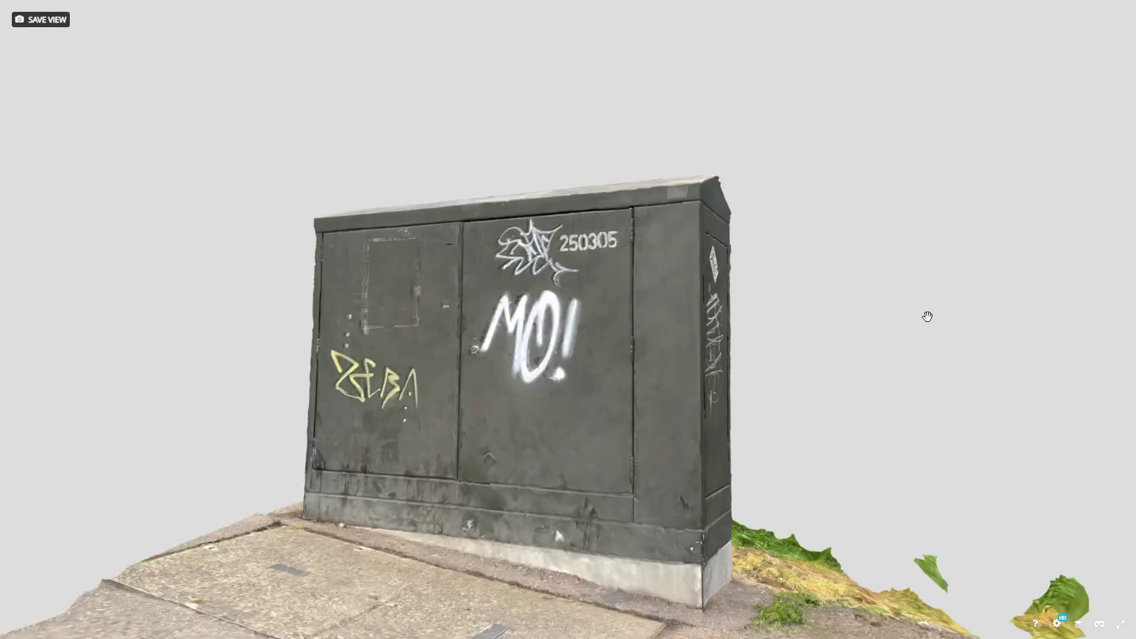
mouse_move(968, 402)
left_mouse_down()
mouse_move(916, 406)
mouse_move(889, 424)
mouse_move(568, 400)
left_mouse_up()
scroll(583, 371, "up", 5)
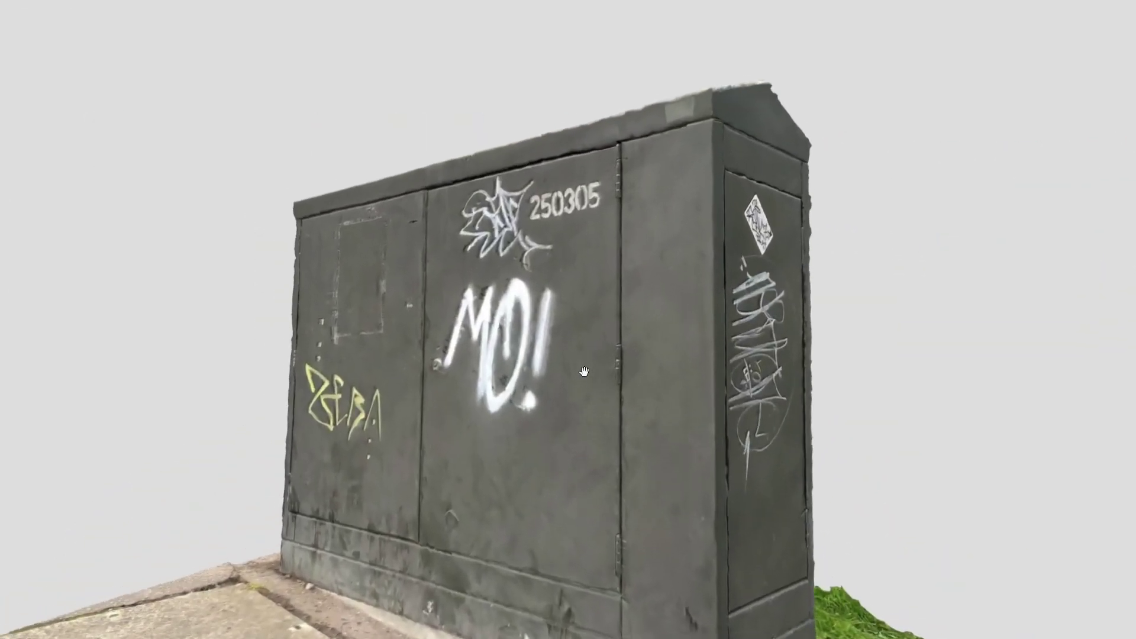
left_click_drag(721, 366, 513, 363)
scroll(429, 368, "down", 5)
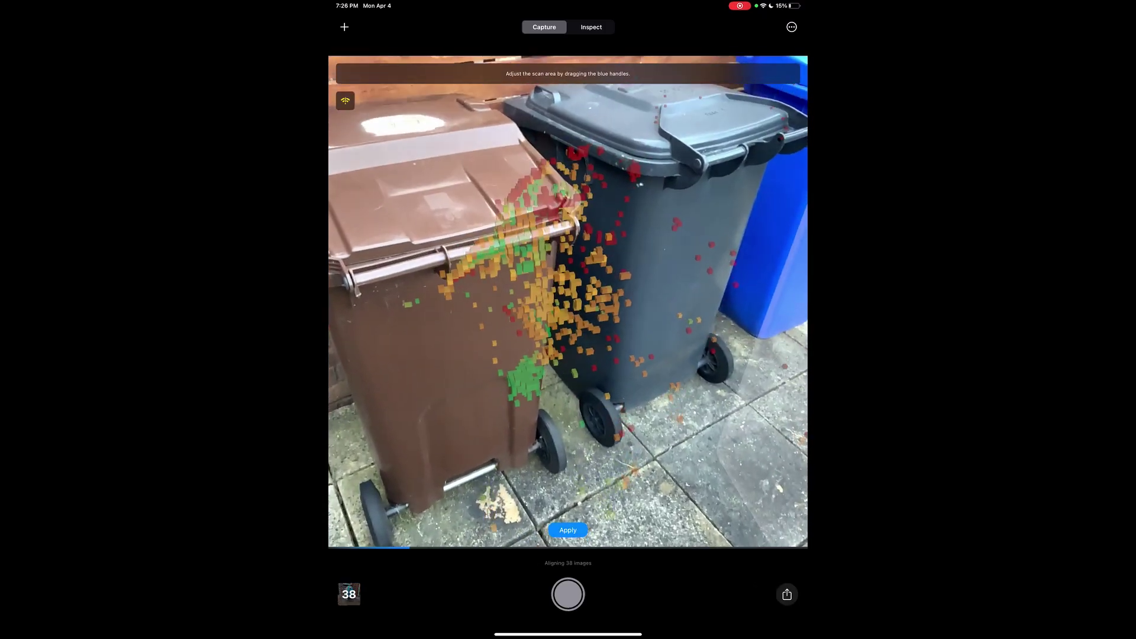
- Apply the adjusted scan area to the aligned capture
left_click(568, 530)
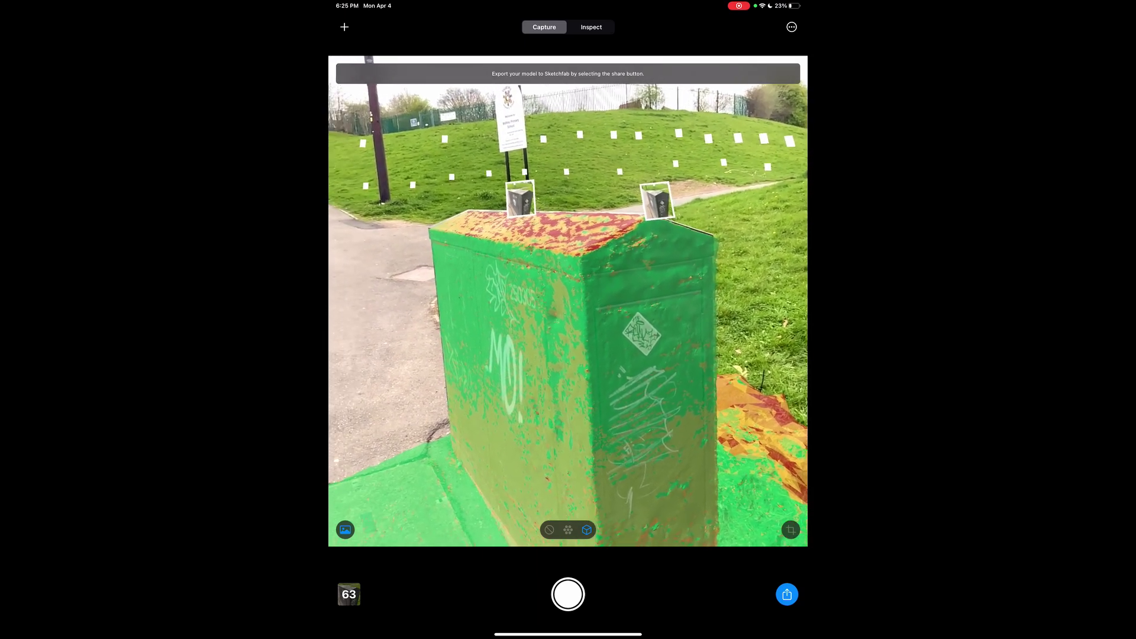
- View the aligned scan in Inspect mode, starting then cancelling a Sketchfab export
left_click(591, 27)
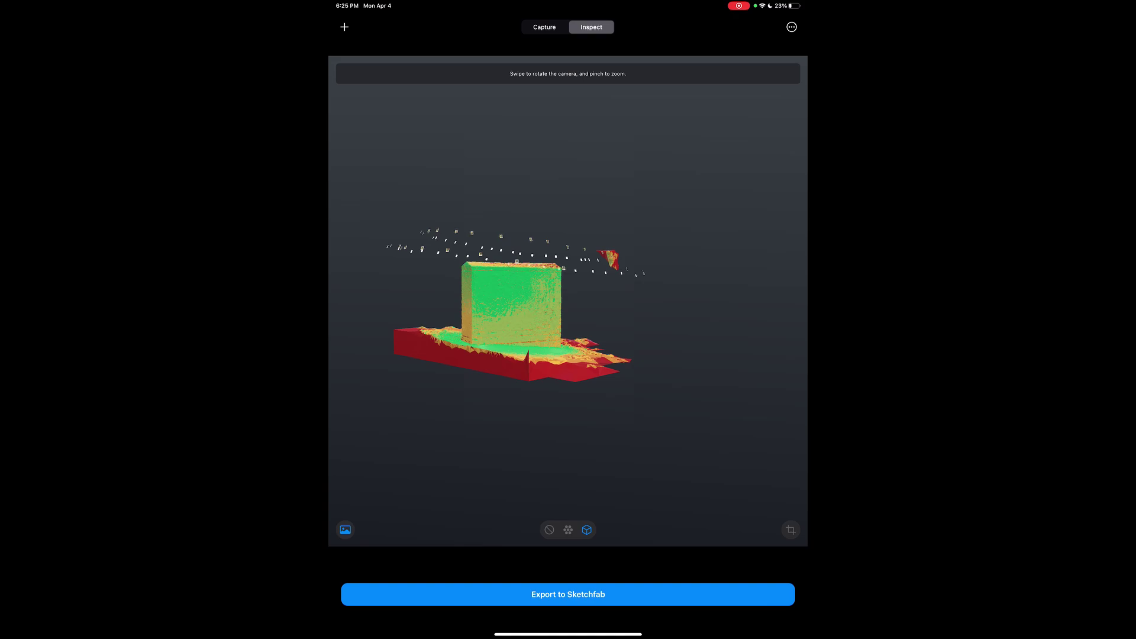
left_click(568, 594)
left_click(600, 347)
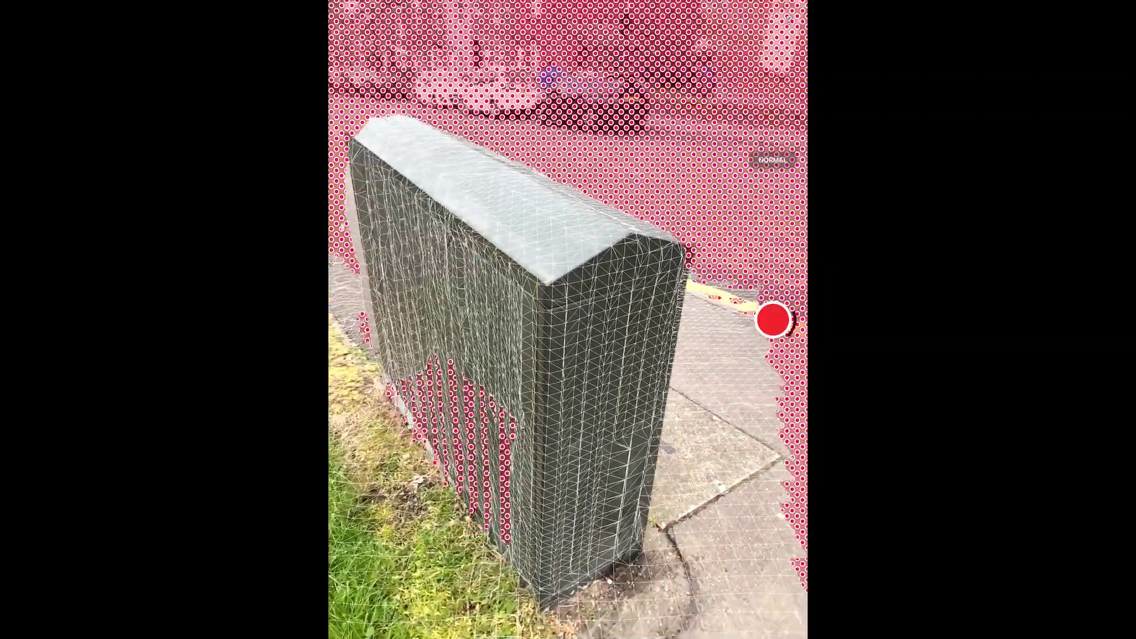
- Stop the live scan, process the capture and adjust the crop box faces
left_click(773, 319)
left_click(675, 620)
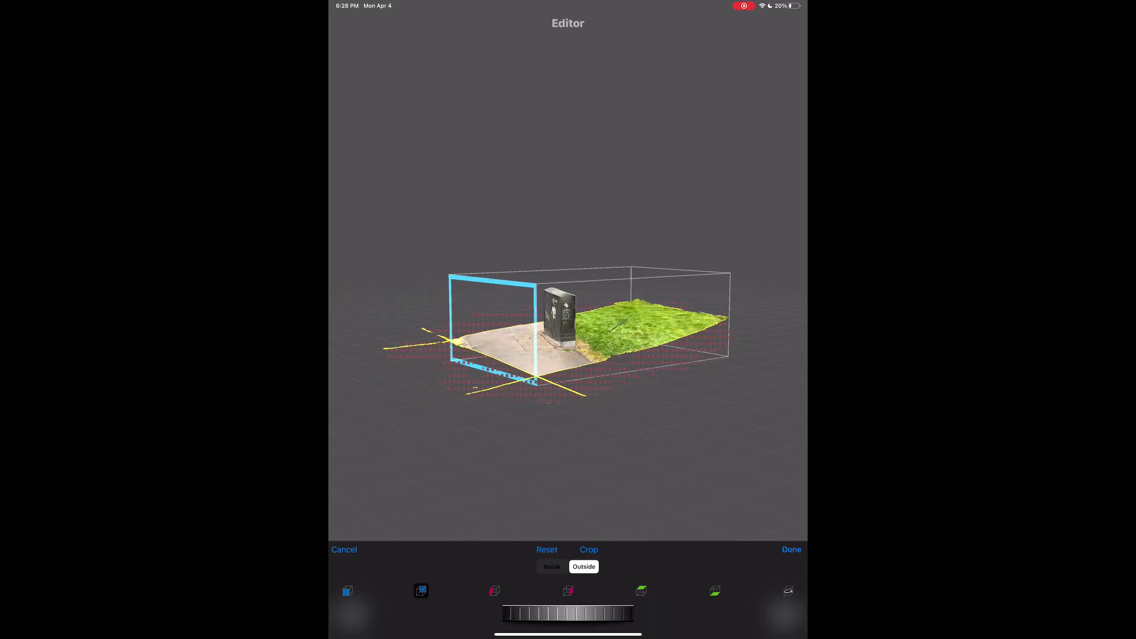
left_click(494, 591)
left_click(347, 591)
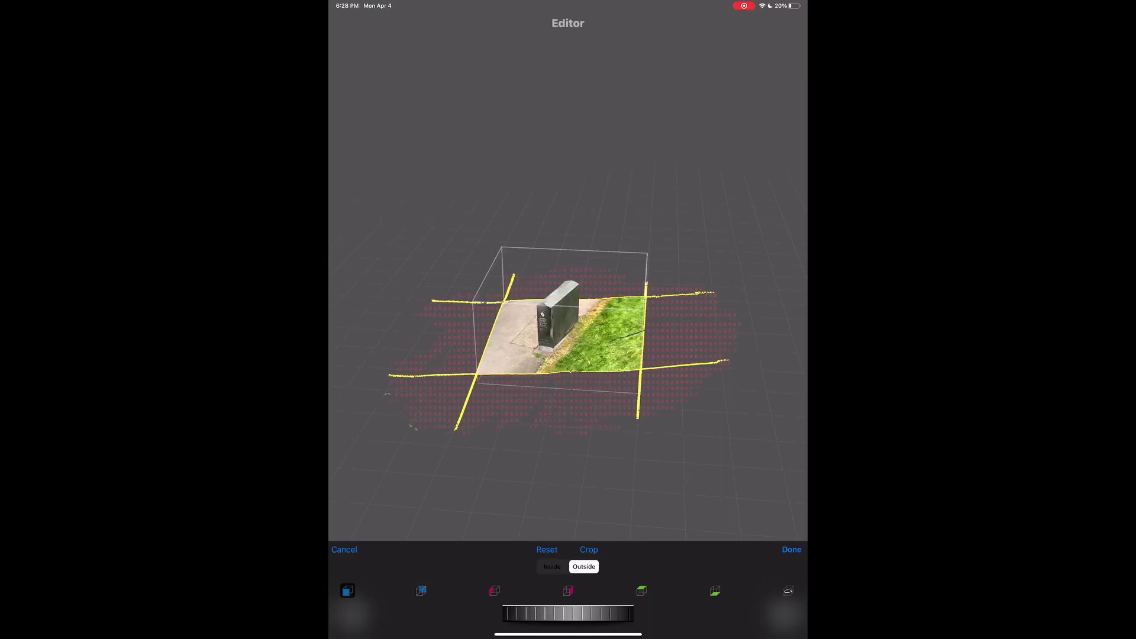
left_click(792, 549)
- Save the cropped scan and view the resulting Untitled Scan model
left_click(352, 613)
left_click(568, 624)
left_click(790, 23)
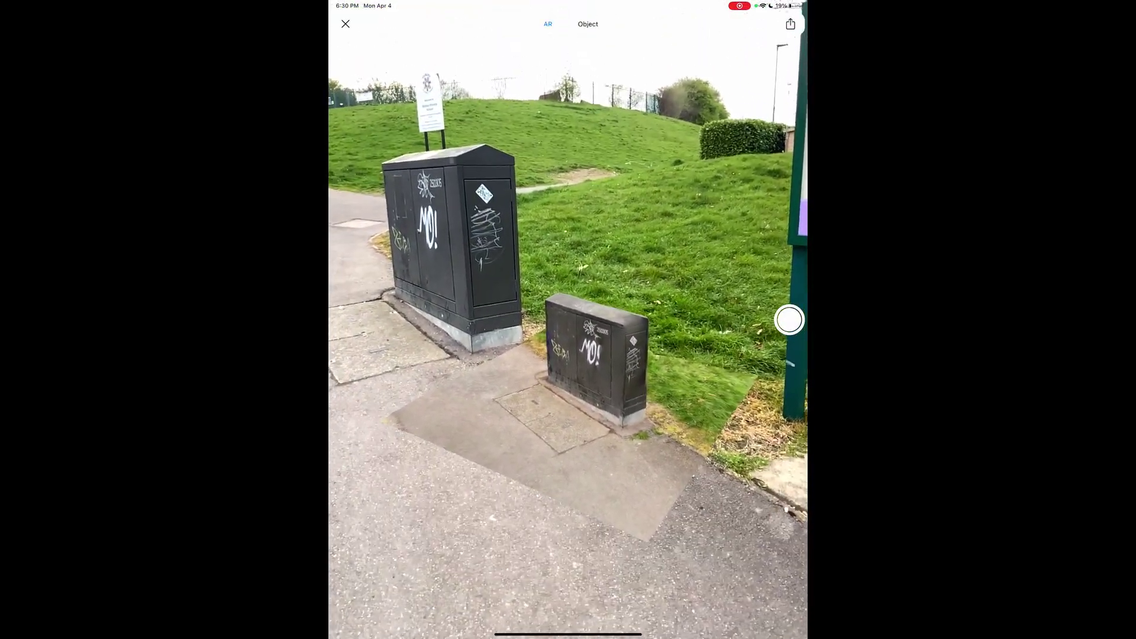
left_click(346, 24)
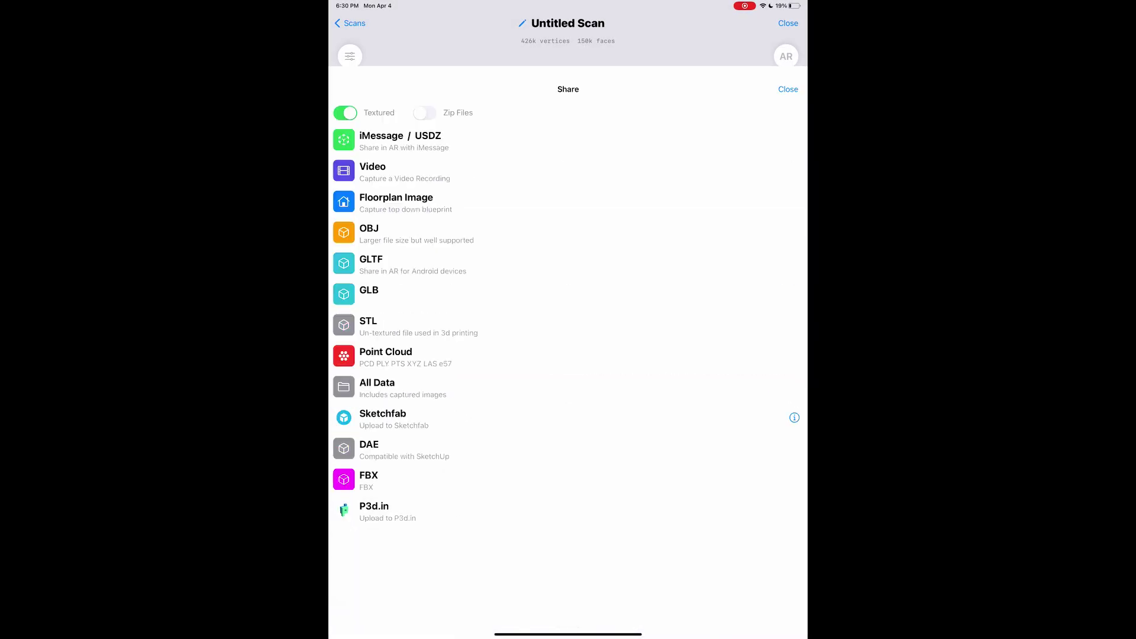
- Upload the Untitled Scan to Sketchfab and confirm the Upload Model alert
left_click(383, 351)
left_click(568, 368)
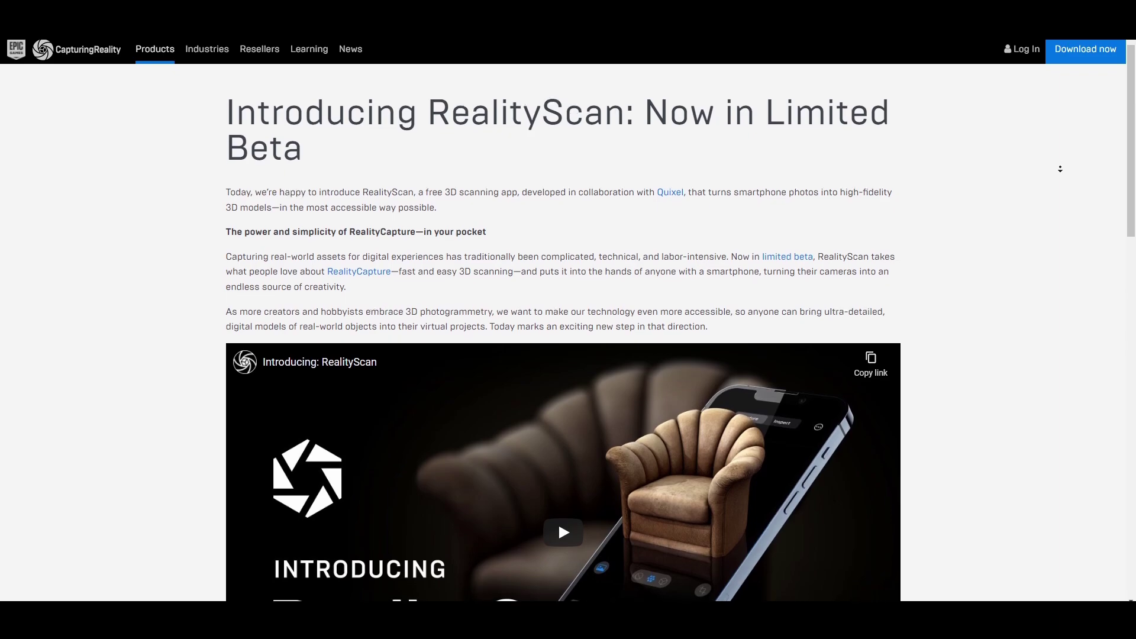
scroll(1061, 166, "down", 1)
scroll(1060, 168, "down", 1)
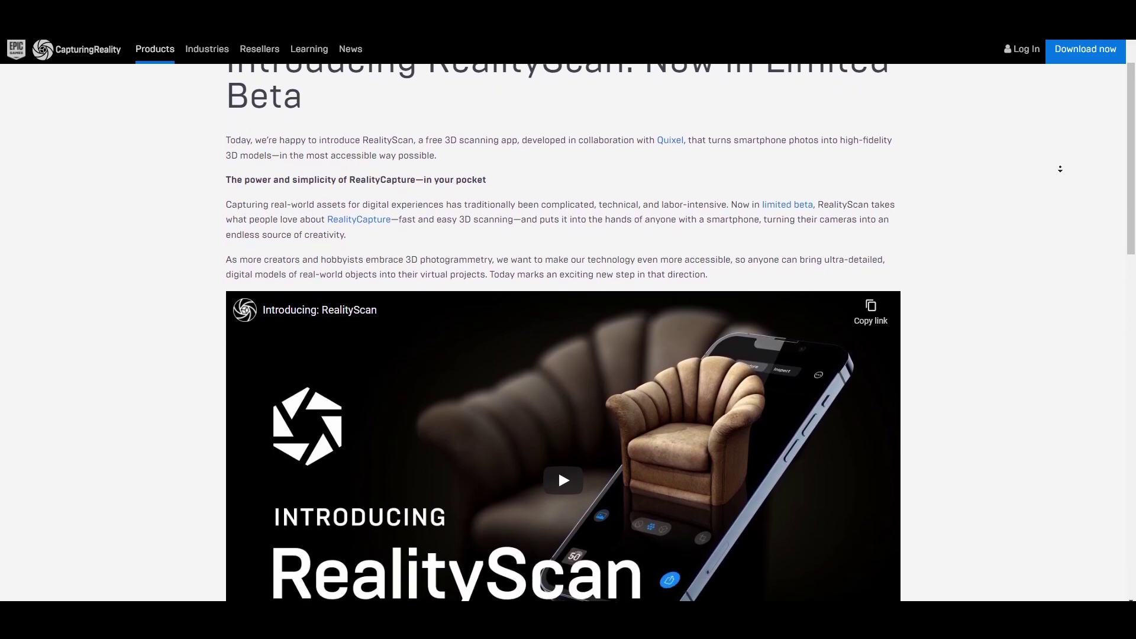
scroll(1061, 168, "down", 1)
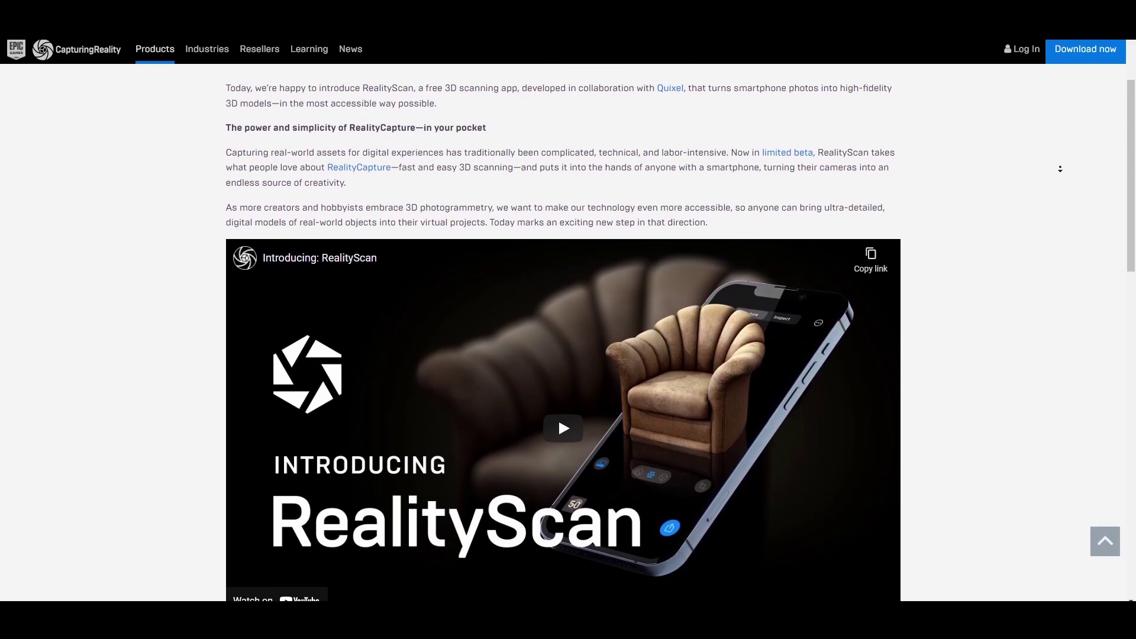
scroll(1060, 168, "down", 1)
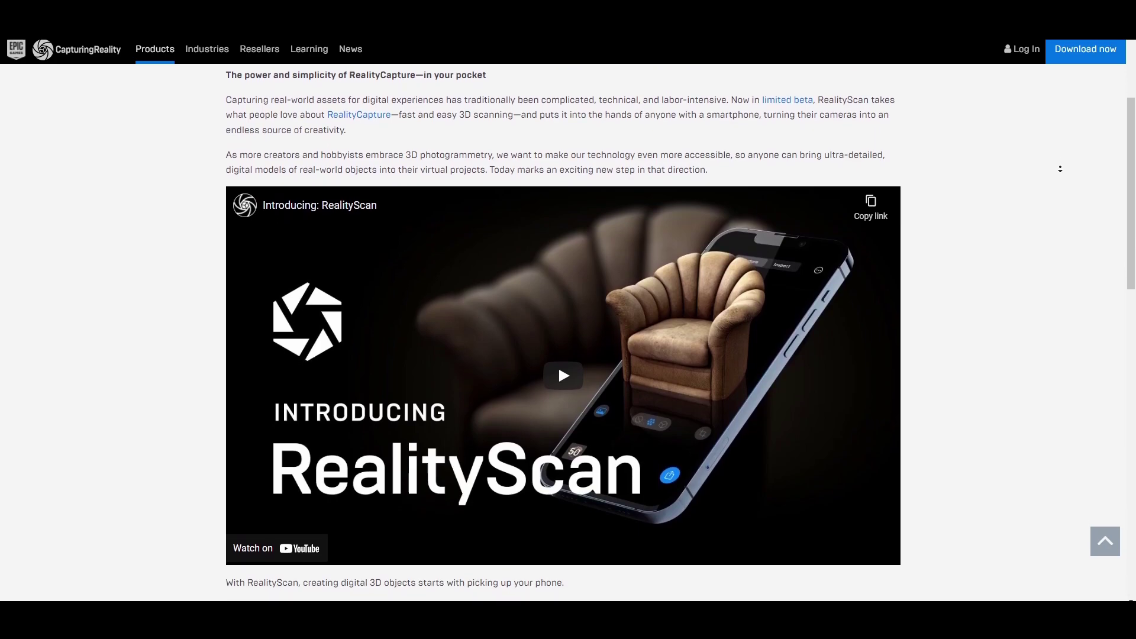
scroll(1061, 169, "down", 1)
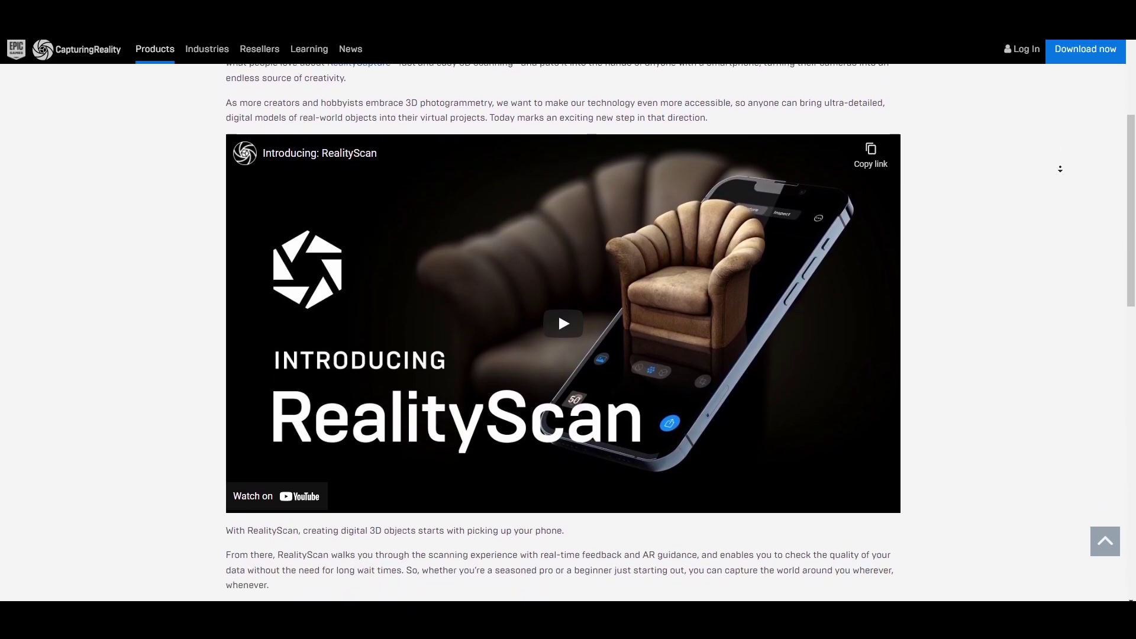
scroll(1061, 169, "down", 2)
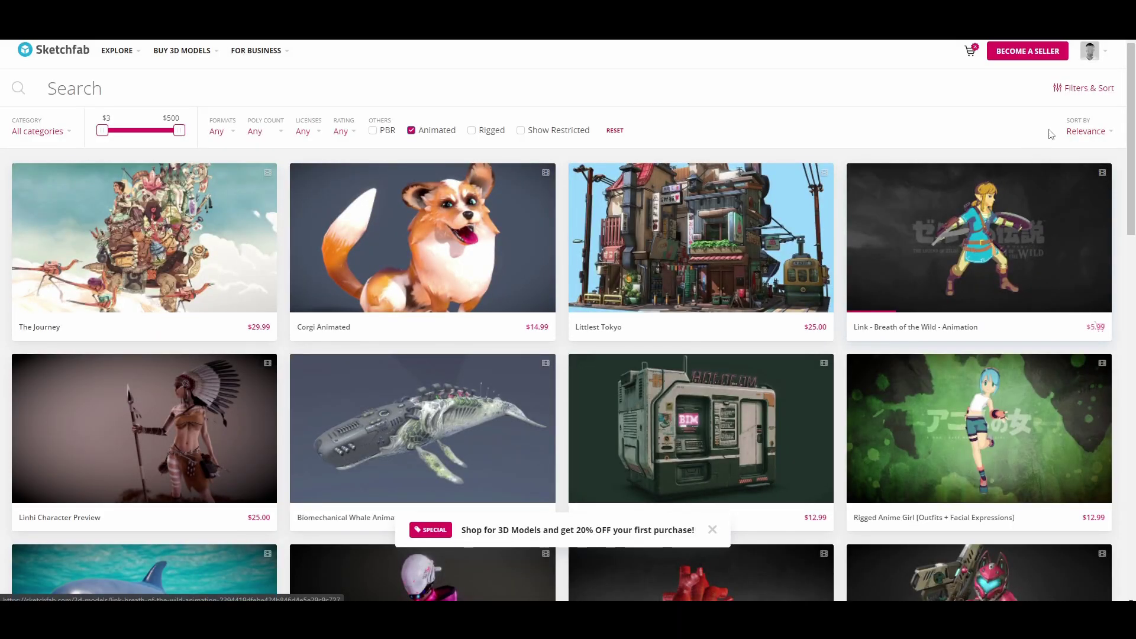
- Filter Sketchfab Explore to downloadable models from this day, sorted by most liked
scroll(1041, 143, "down", 10)
scroll(413, 355, "up", 3)
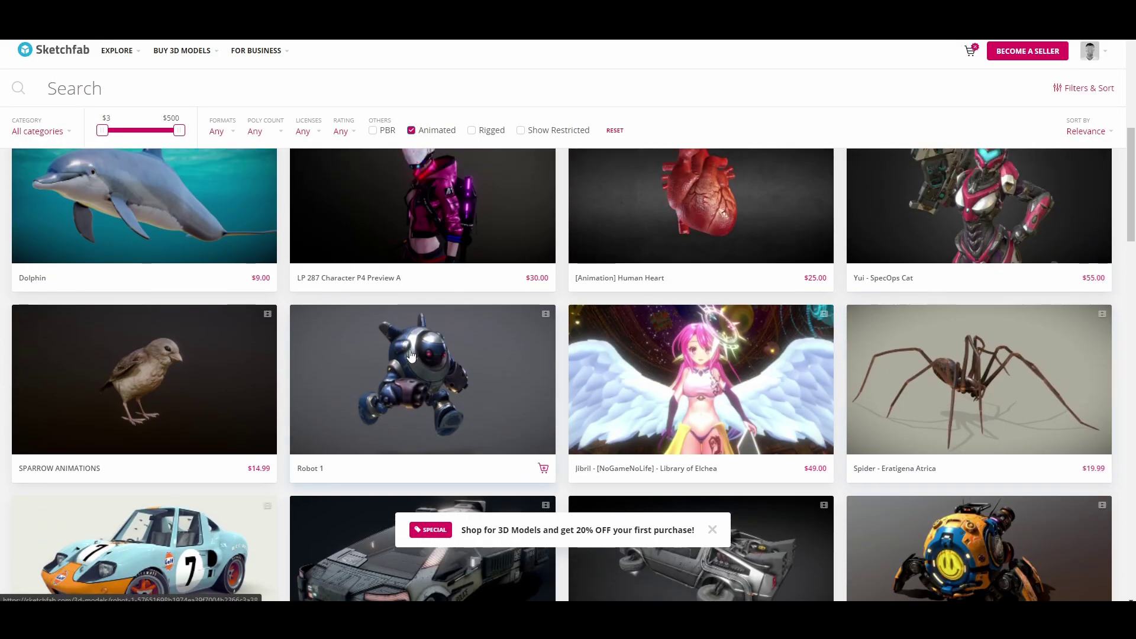
scroll(396, 364, "down", 12)
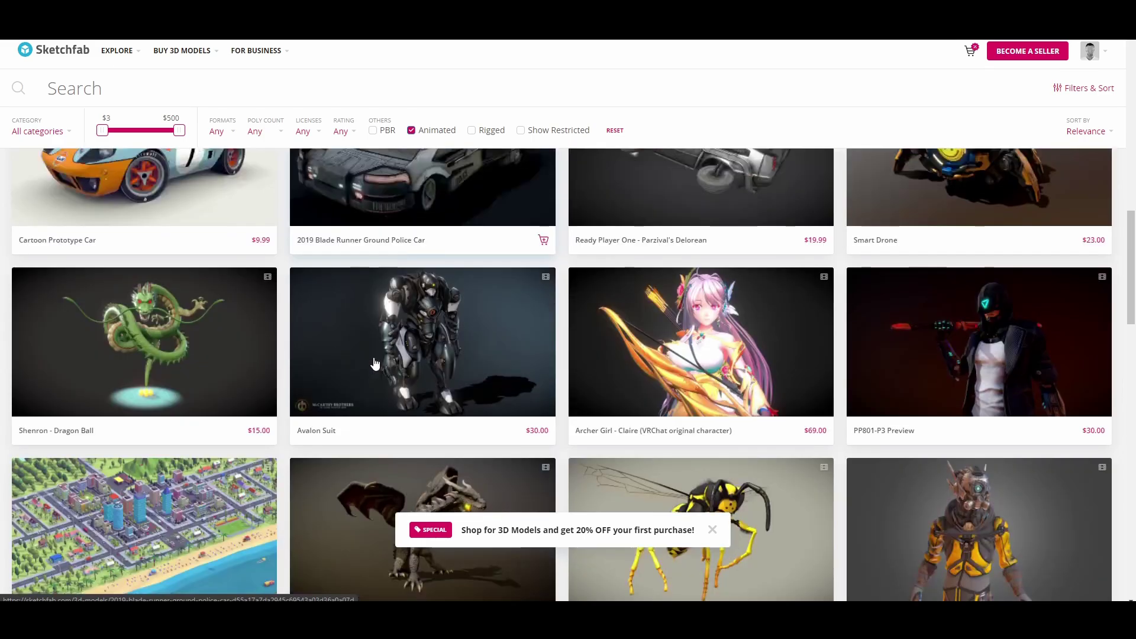
mouse_move(117, 54)
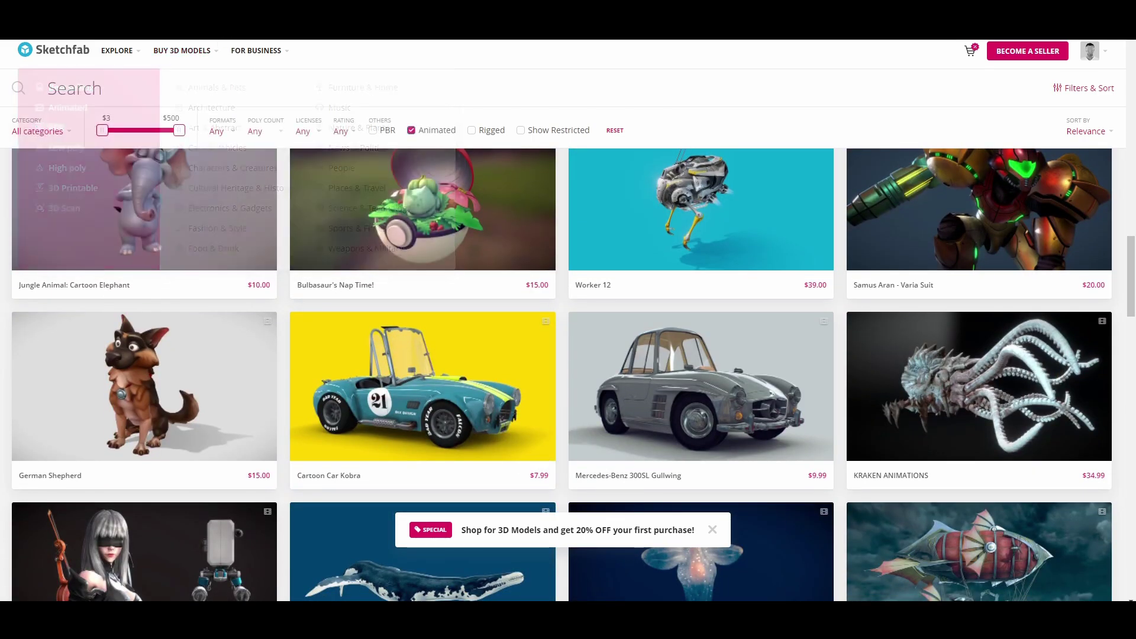
left_click(81, 132)
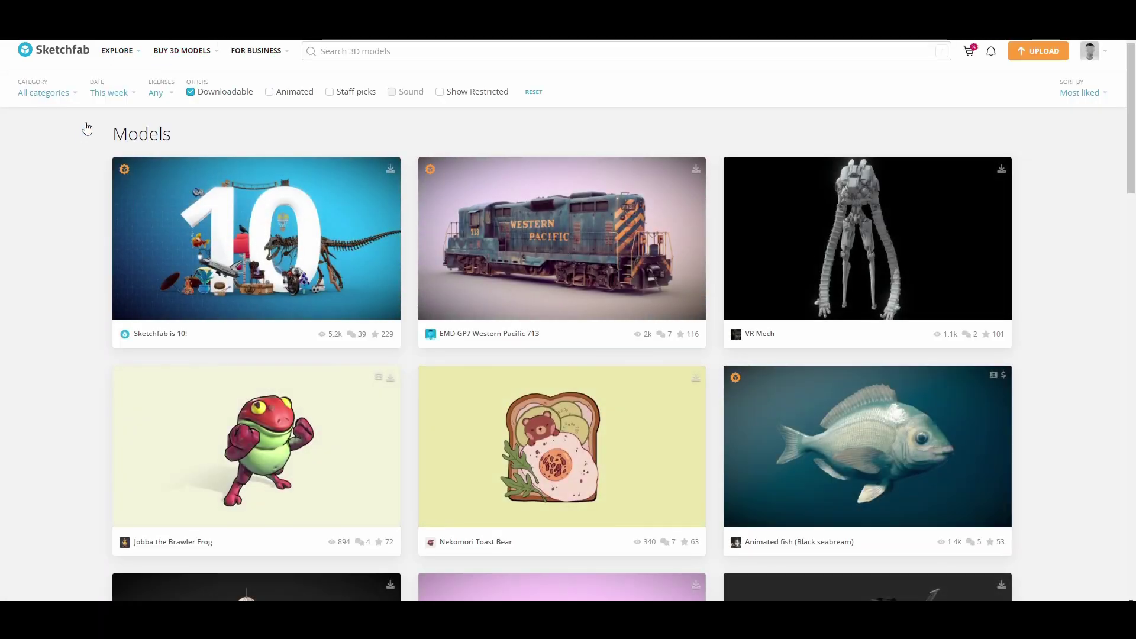
left_click(115, 183)
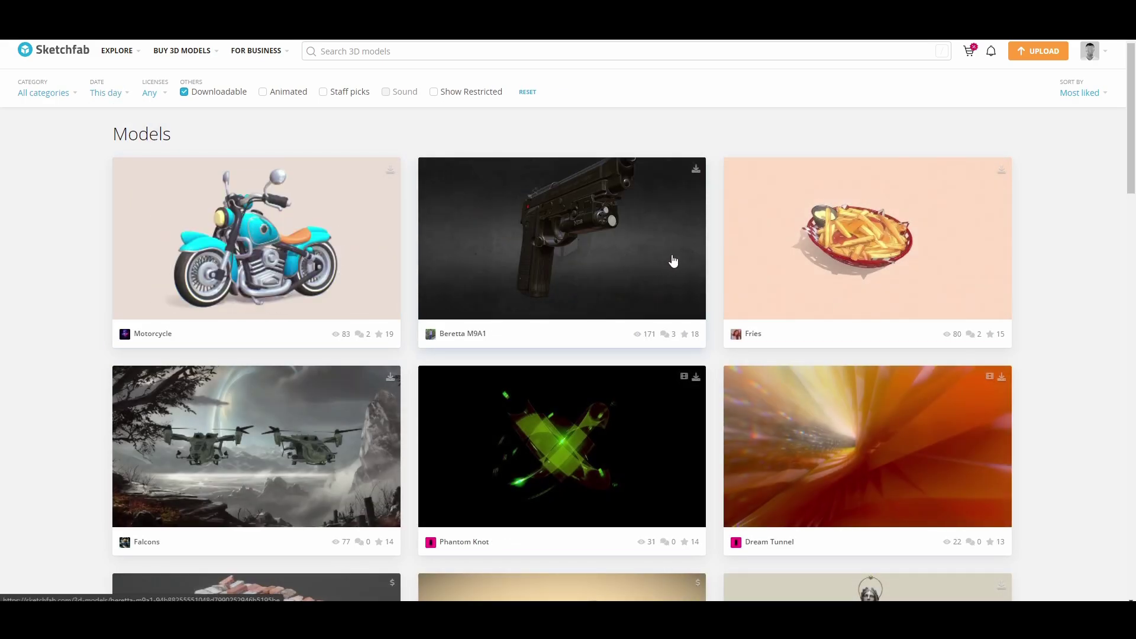
scroll(604, 244, "down", 15)
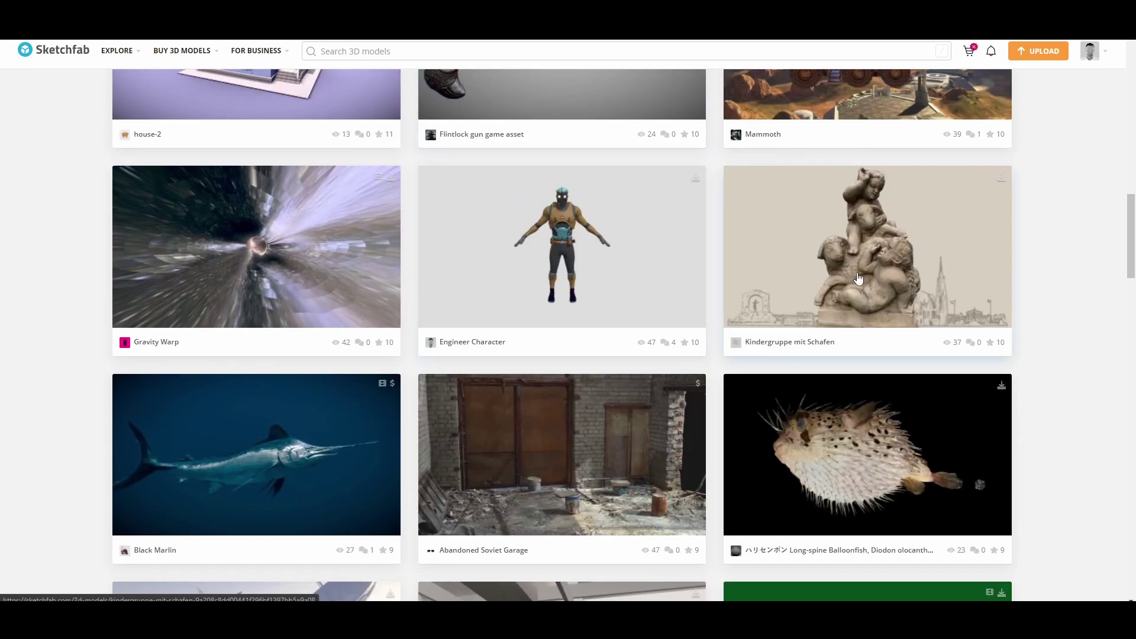